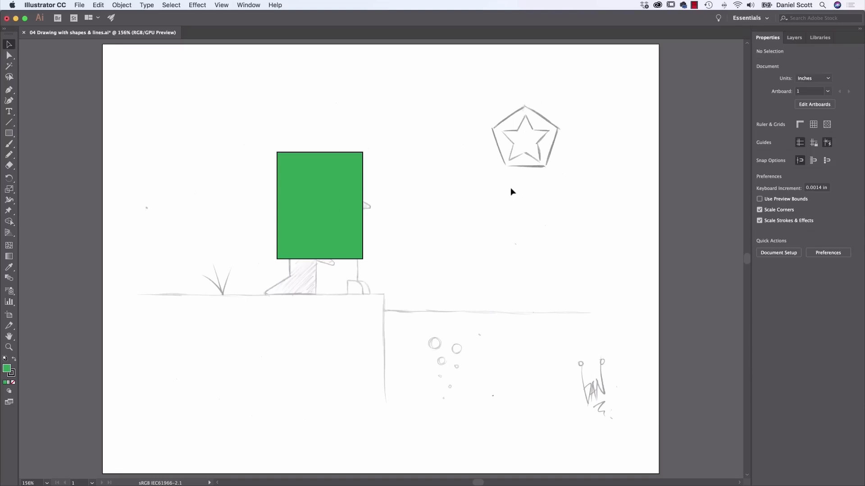
- Set the fill of the green rectangle covering the penguin sketch to None, keeping its black stroke
click(760, 138)
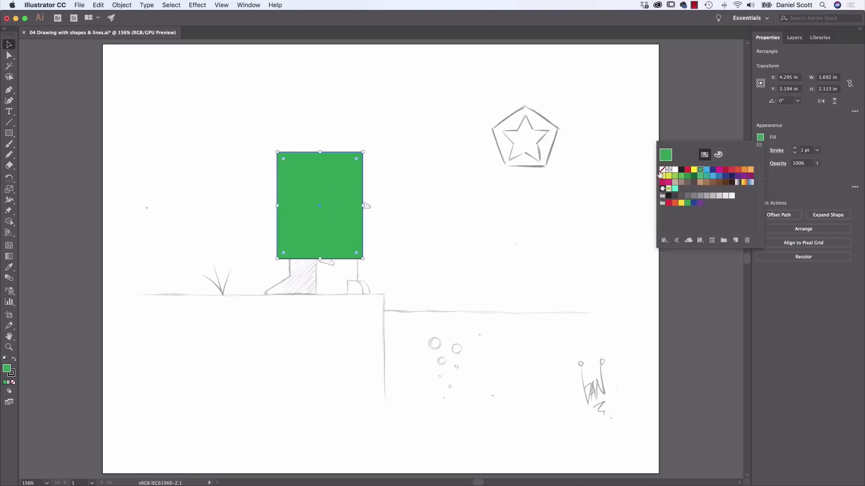
click(664, 169)
key(Escape)
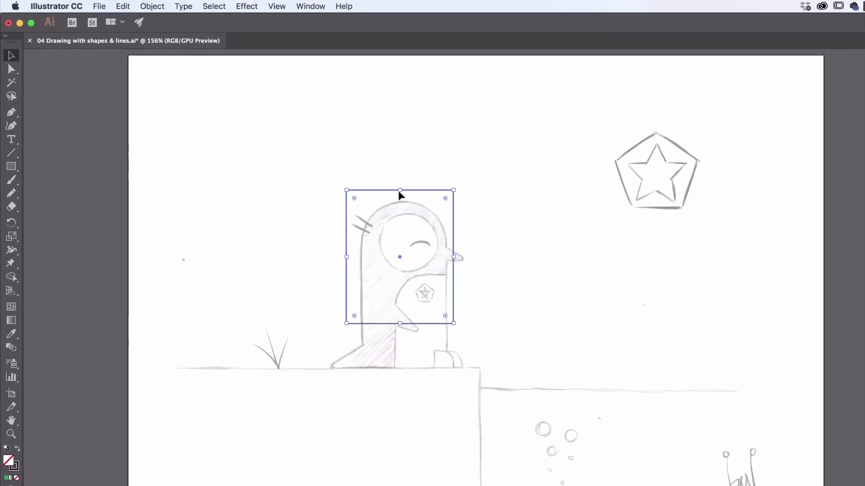
click(554, 216)
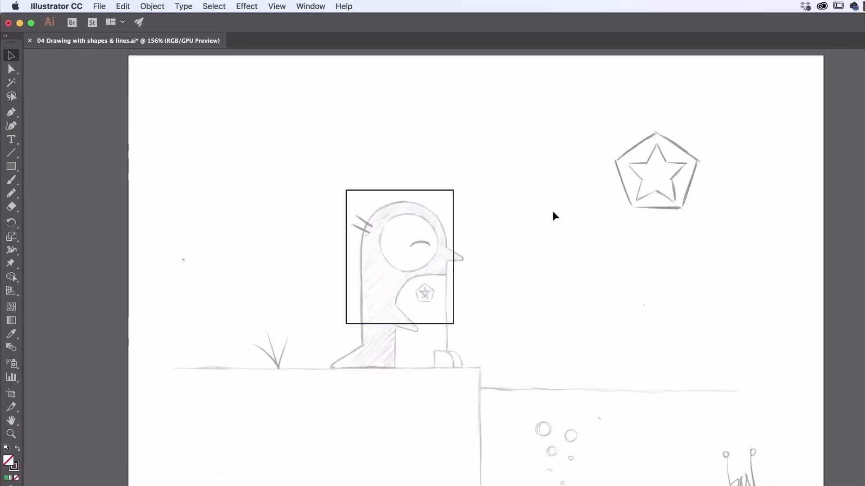
- Resize the rectangle to fit the sketched penguin's body, with its lower edge on the ground line
click(454, 237)
drag(400, 323, 400, 368)
drag(454, 279, 447, 279)
- Try rounding all four corners of the body rectangle fully, and undo the corner radius
drag(346, 190, 404, 265)
click(123, 6)
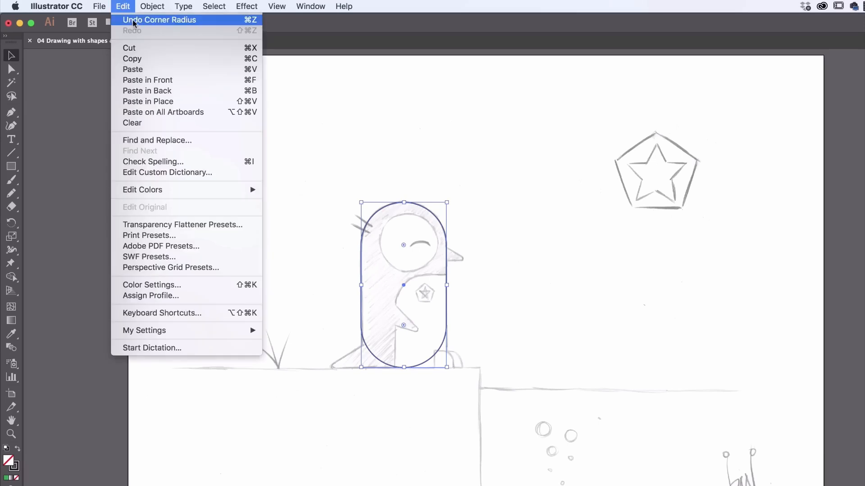
click(136, 20)
click(123, 6)
click(124, 6)
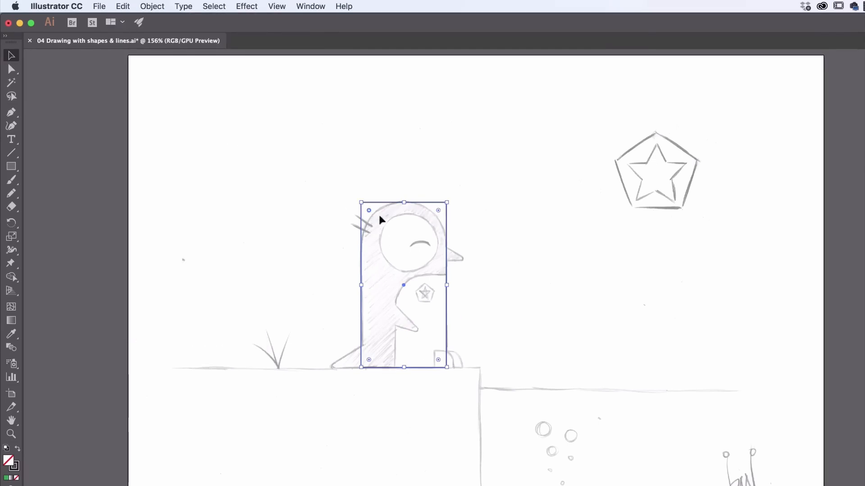
- Round the body rectangle's two upper corners fully and its lower-right corner partially to follow the penguin sketch
drag(369, 210, 425, 303)
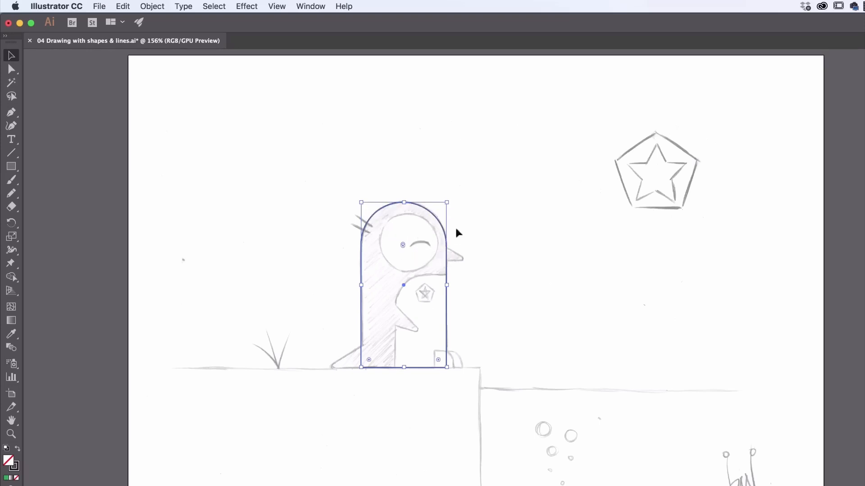
click(123, 7)
click(137, 17)
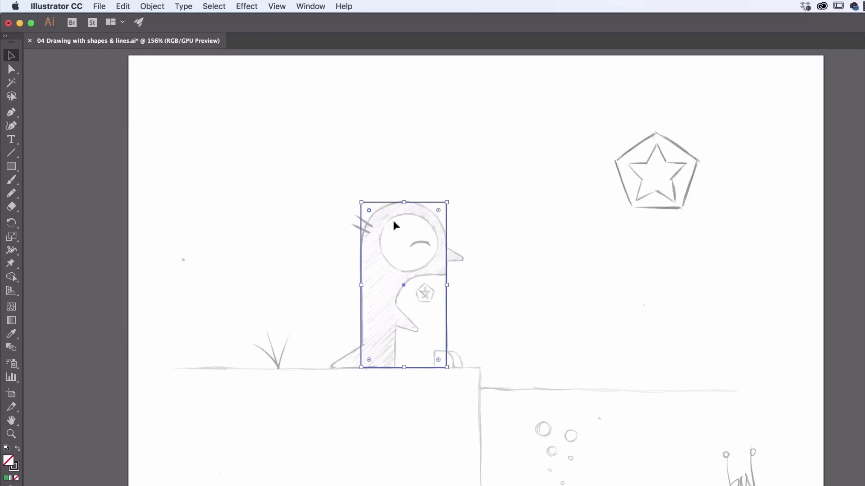
drag(373, 220, 396, 243)
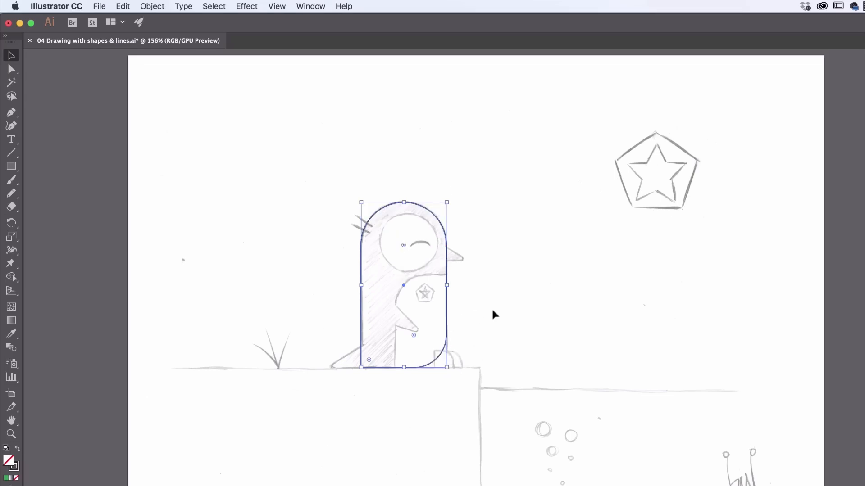
- Try drawing two unconstrained ellipses beside the penguin, and undo both
drag(15, 168, 57, 194)
drag(502, 128, 575, 122)
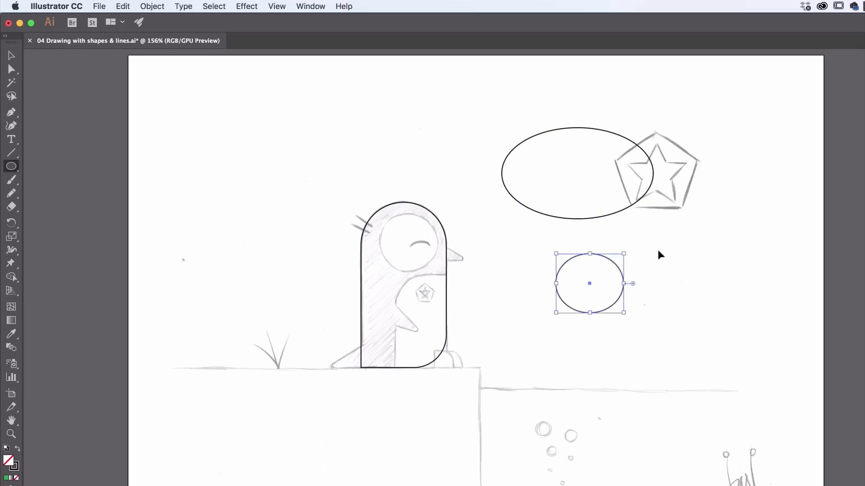
key(super+z)
key(super+z)
- Draw a perfect circle beside the penguin and move it over the sketched circle on its face
mouse_move(500, 129)
mouse_down()
mouse_move(575, 189)
mouse_move(590, 222)
mouse_move(572, 203)
mouse_up()
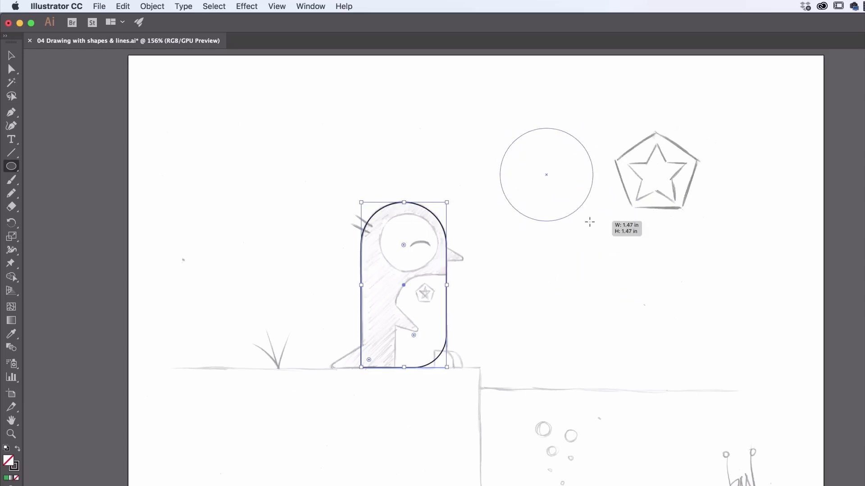
key(v)
drag(531, 163, 379, 243)
drag(409, 274, 378, 272)
key(super+z)
key(super+z)
- Scale and nudge the circle until it matches the sketched eye patch on the penguin's face
drag(439, 211, 436, 213)
drag(378, 213, 380, 215)
drag(433, 257, 437, 261)
key(Up)
key(Right)
click(426, 246)
- Draw a small quarter-circle arc on the empty area above and beside the penguin
drag(11, 153, 44, 165)
drag(496, 117, 520, 139)
click(11, 56)
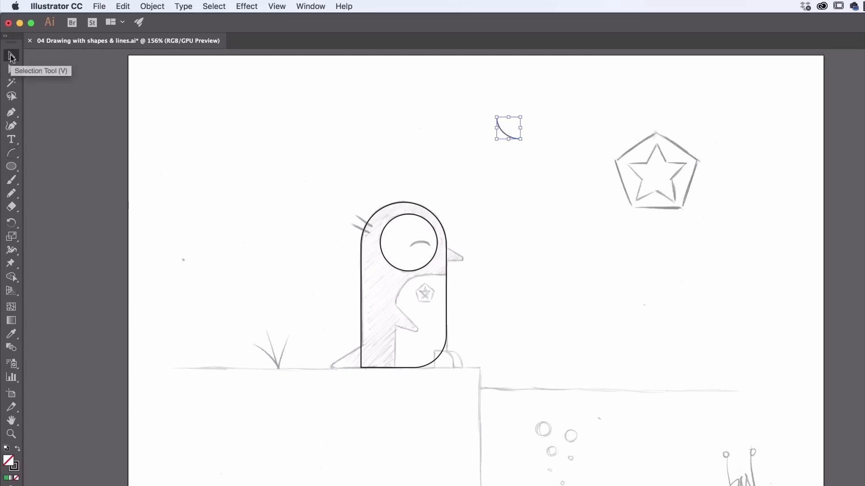
- Rotate the arc by about 221° and scale it down over the penguin's sketched winking eye
key(super+equal)
key(super+equal)
key(super+equal)
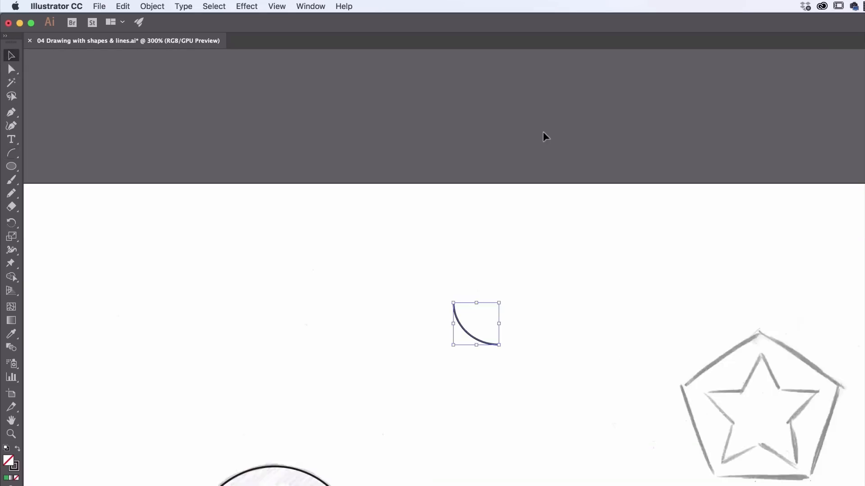
mouse_move(507, 295)
mouse_down()
mouse_move(544, 260)
mouse_move(508, 291)
mouse_up()
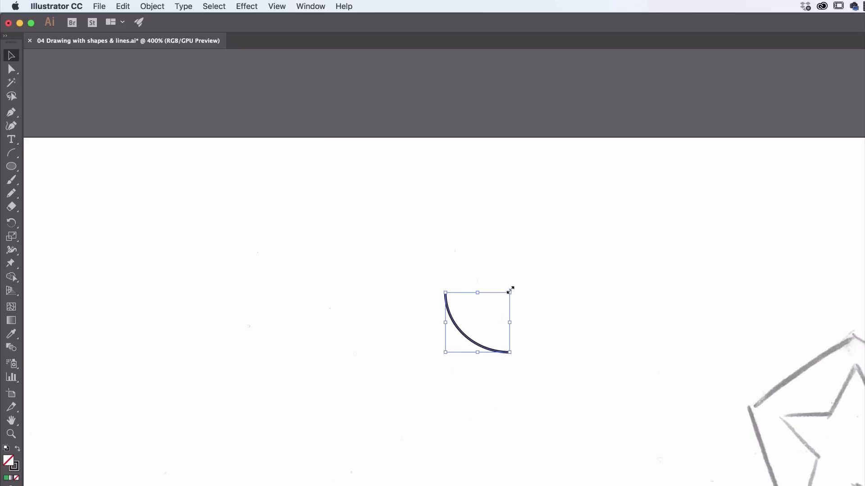
drag(513, 288, 473, 378)
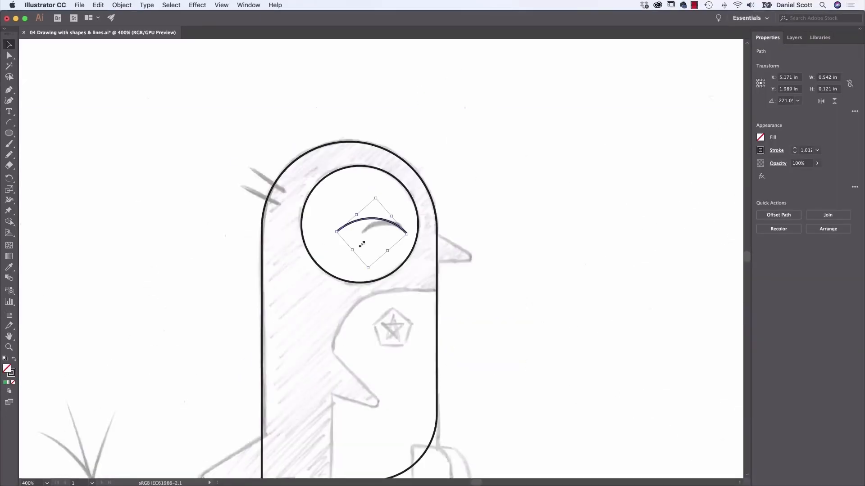
drag(360, 241, 403, 233)
click(461, 222)
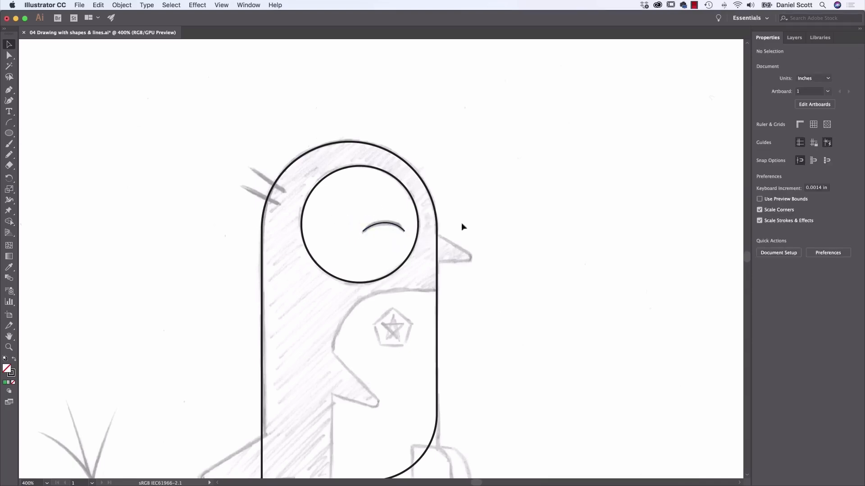
- Set the stroke weight of the winking-eye arc to 4 pt
click(390, 223)
click(794, 149)
click(794, 149)
click(794, 149)
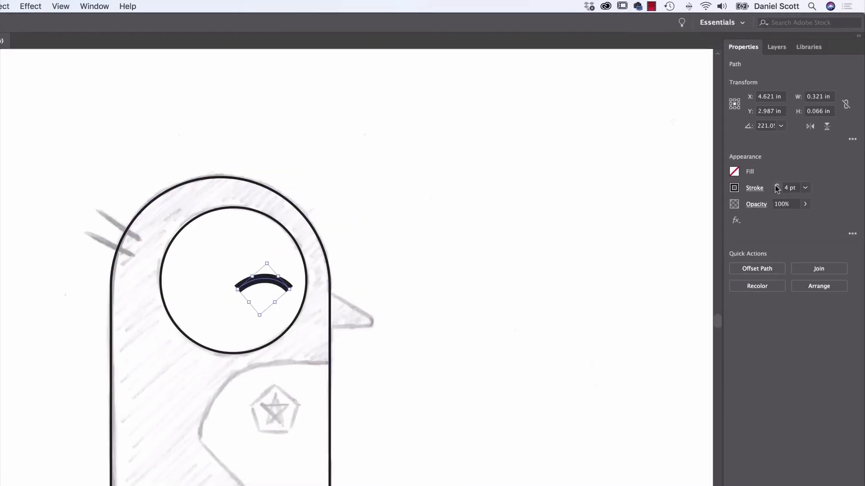
click(451, 216)
- Give the winking-eye arc's stroke round caps
click(258, 285)
click(290, 295)
click(270, 282)
click(754, 188)
click(689, 218)
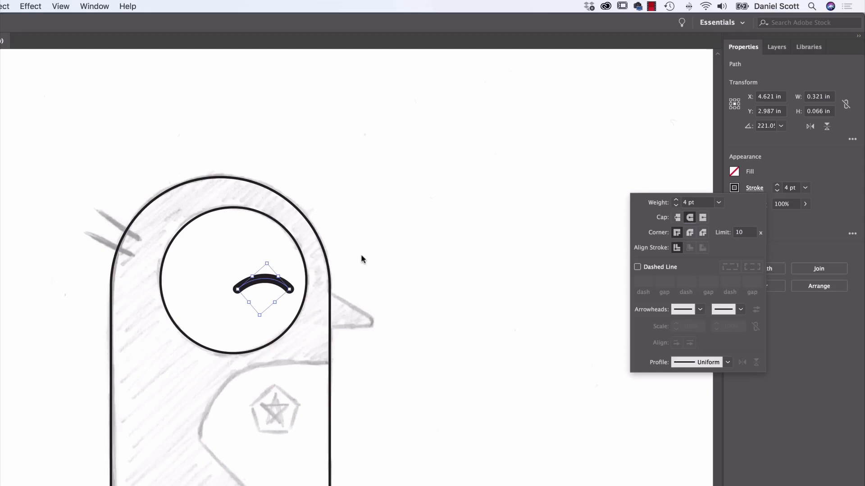
click(429, 231)
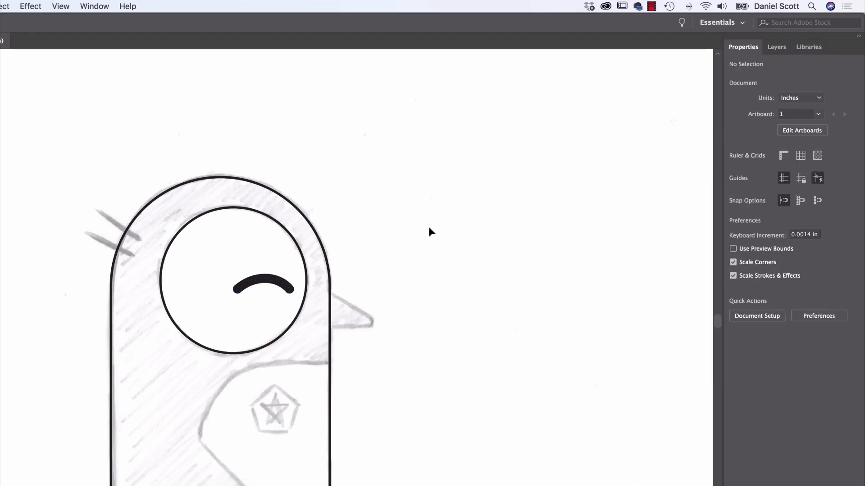
- Try drawing a hexagon beside the penguin with the Polygon tool, and delete it
scroll(250, 369, down, 5)
click(12, 166)
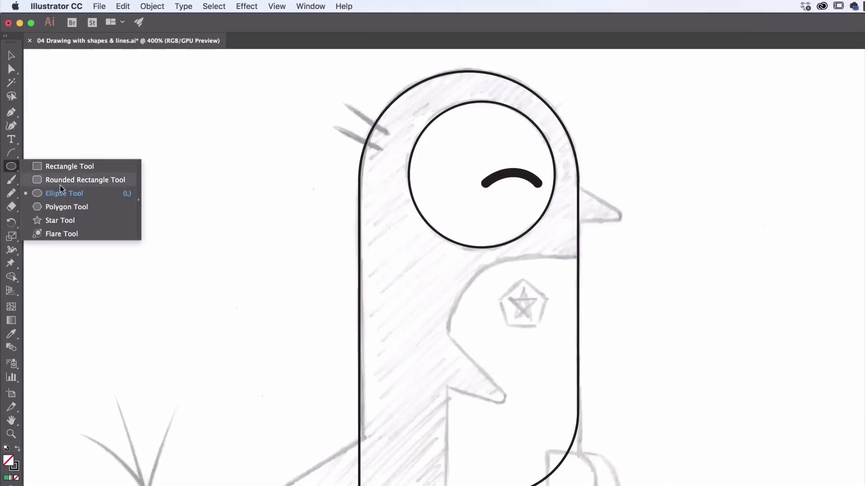
click(61, 207)
drag(193, 200, 278, 305)
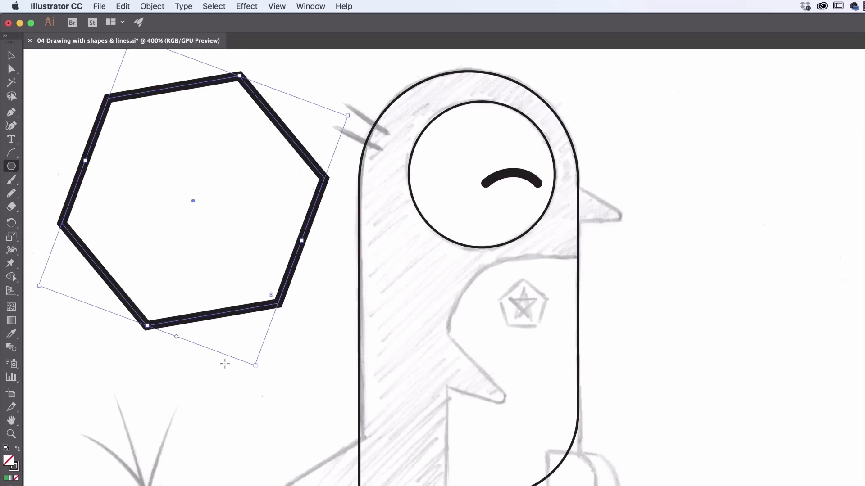
key(Delete)
click(211, 185)
key(Escape)
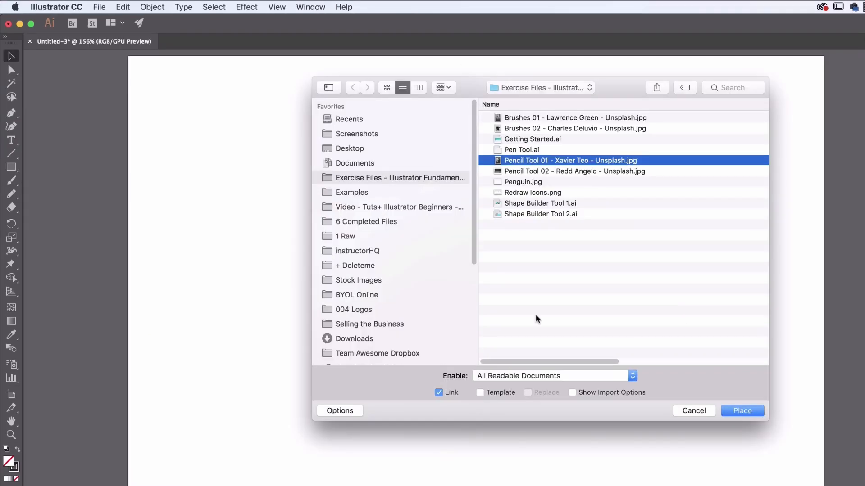
- Place the Pencil Tool 01 sneaker photo at the artboard's full height in the untitled document and lock it
key(Return)
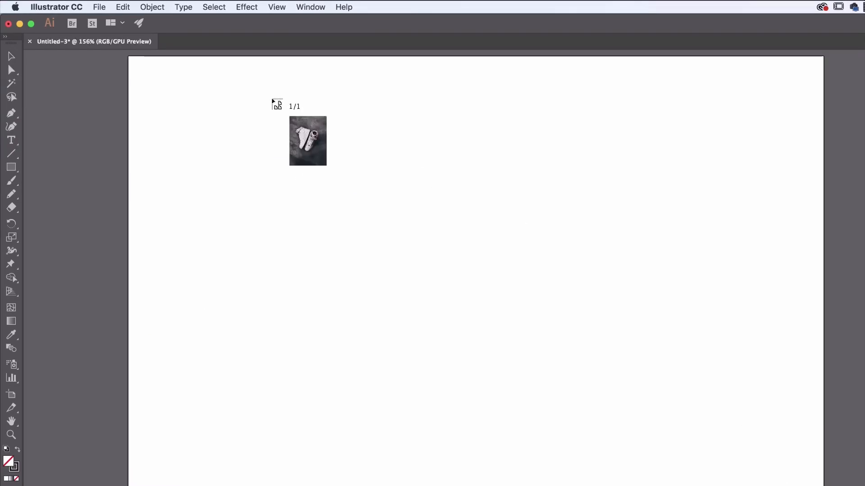
click(99, 7)
click(125, 173)
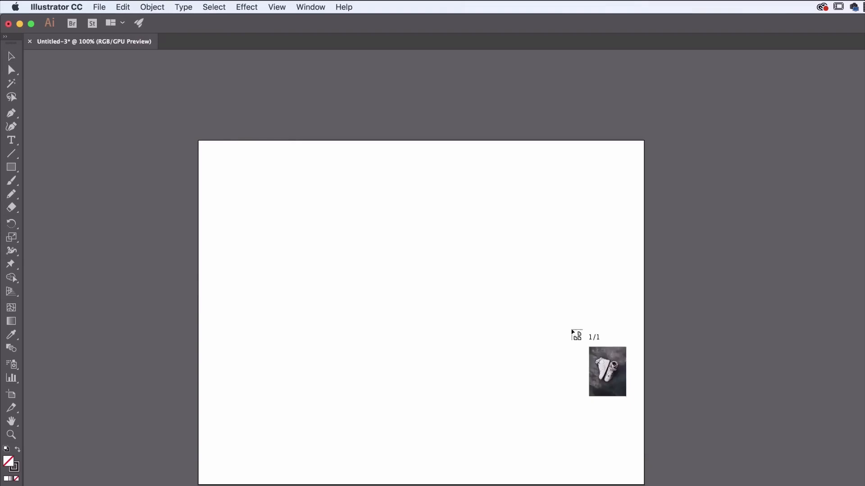
drag(276, 141, 530, 482)
click(152, 7)
click(289, 70)
- Switch to the Pencil tool and set its stroke colour to white
click(12, 194)
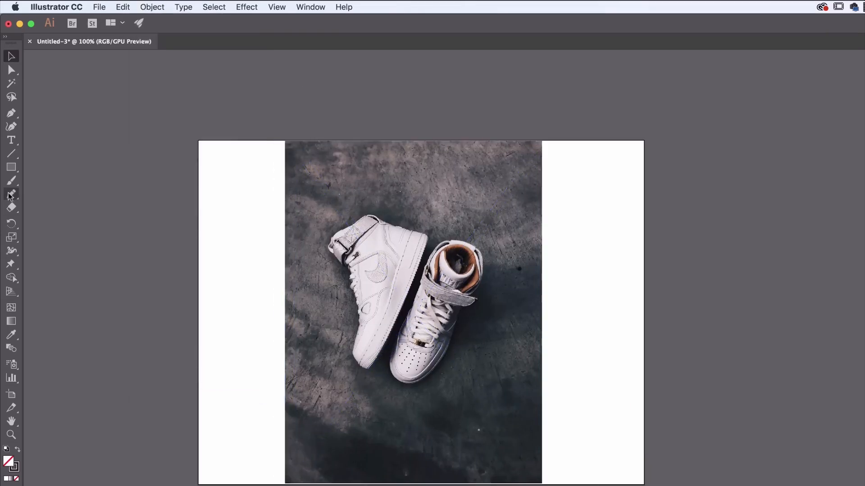
click(53, 194)
click(11, 194)
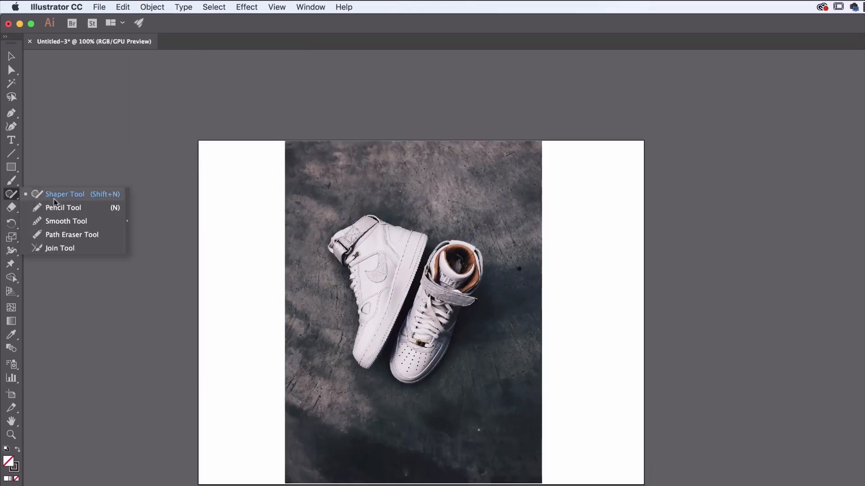
click(63, 207)
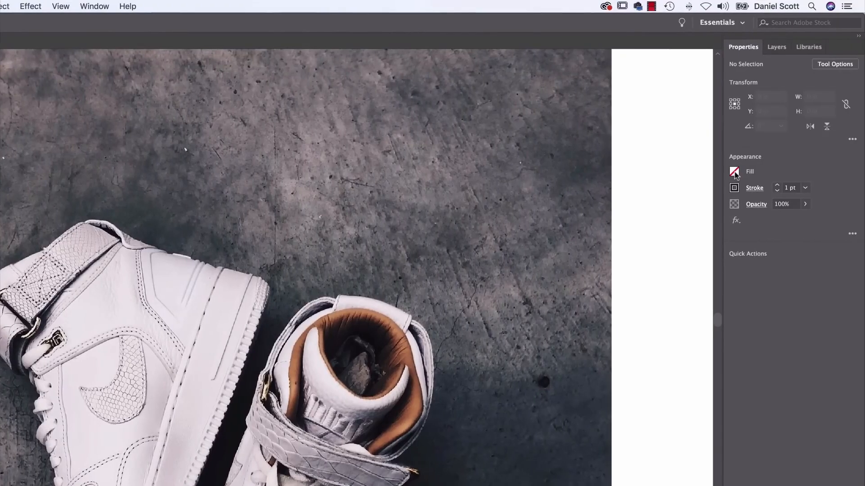
click(734, 188)
- Draw several trial pencil strokes over the sneaker photo
key(super+equal)
drag(163, 225, 278, 152)
mouse_move(181, 288)
mouse_down()
mouse_move(347, 198)
mouse_move(331, 263)
mouse_up()
mouse_move(207, 279)
mouse_down()
mouse_move(337, 274)
mouse_move(338, 245)
mouse_up()
drag(202, 288, 361, 270)
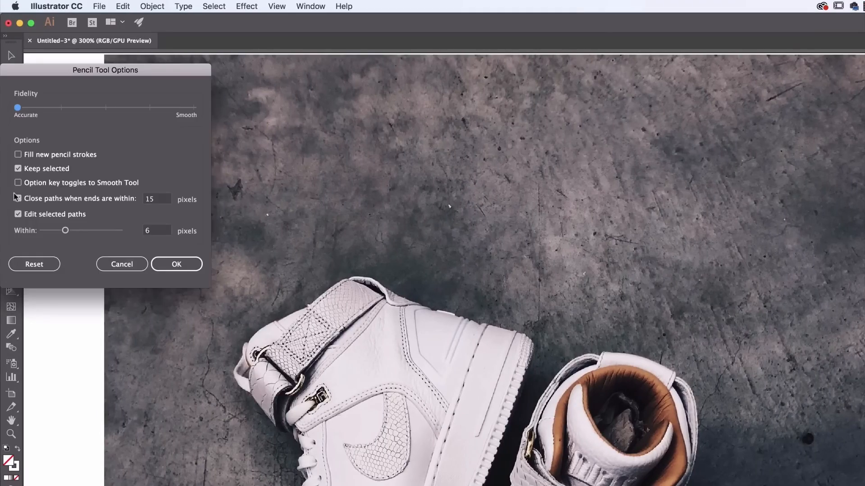
- Turn off Keep selected in the Pencil Tool Options
drag(106, 67, 241, 91)
click(164, 191)
click(331, 287)
- Try two pencil strokes rising from the left sneaker's collar, and delete all drawn strokes
drag(384, 285, 527, 214)
drag(386, 286, 568, 251)
key(v)
key(super+a)
key(Delete)
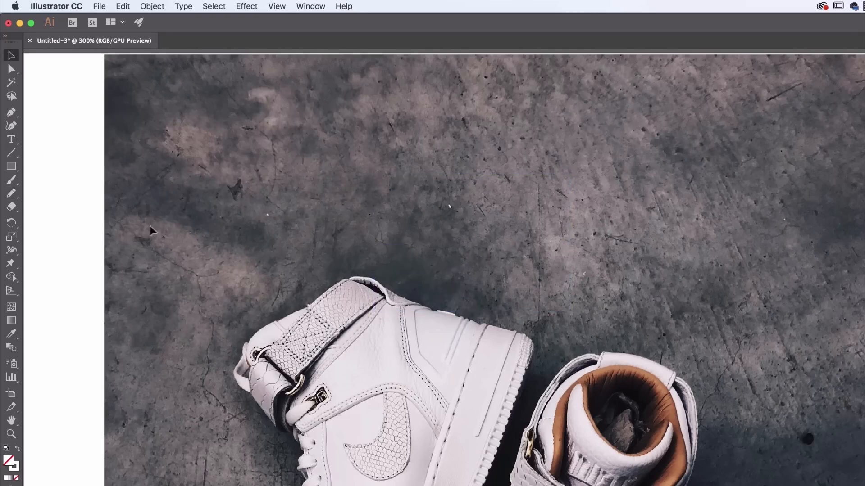
- Move the Pencil tool's fidelity further towards Smooth in its options
key(n)
key(Return)
drag(290, 133, 298, 133)
key(Return)
- Draw a wing above the left sneaker's collar with a pointed outline and curved feather strokes
mouse_move(403, 289)
mouse_down()
mouse_move(483, 122)
mouse_move(516, 118)
mouse_up()
drag(435, 240, 567, 178)
drag(441, 256, 557, 218)
mouse_move(463, 280)
mouse_down()
mouse_move(518, 280)
mouse_move(477, 294)
mouse_up()
drag(431, 224, 535, 170)
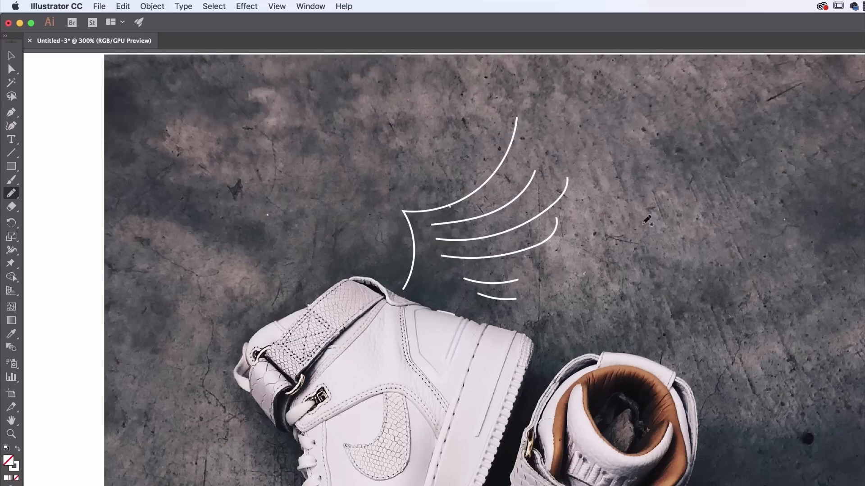
- Replace the wing's fourth feather with a shorter stroke and add three accent strokes above and inside the wing
key(Delete)
key(n)
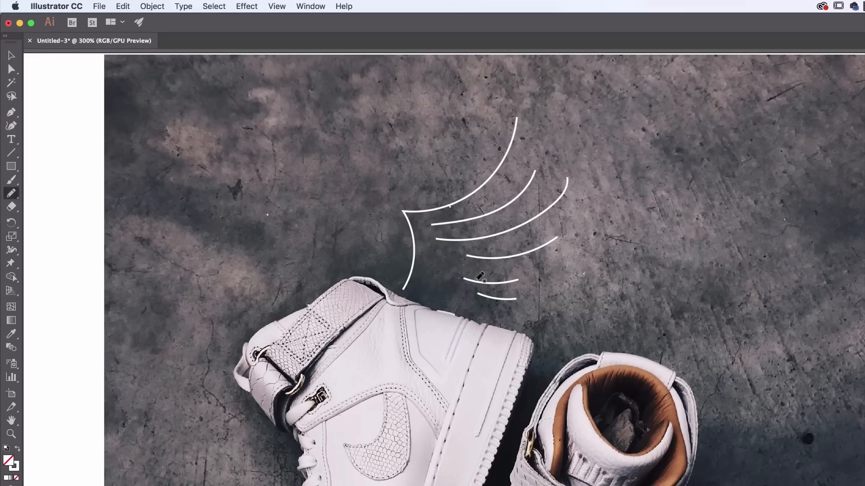
key(super+plus)
drag(578, 254, 546, 396)
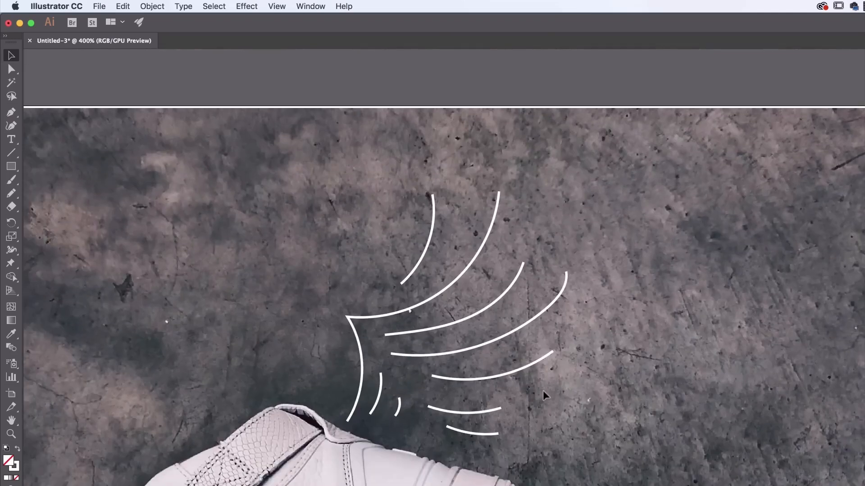
- Set all the wing strokes to a 3 pt weight with round caps
key(super+plus)
key(super+a)
double_click(776, 185)
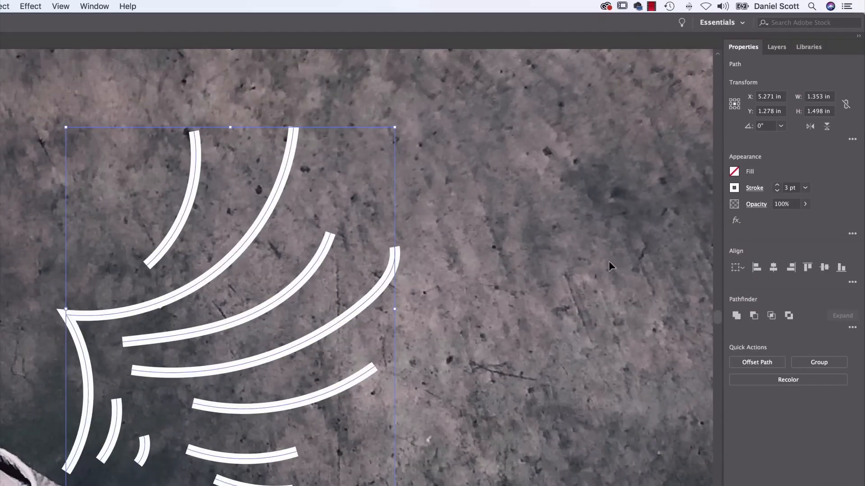
click(755, 189)
click(689, 218)
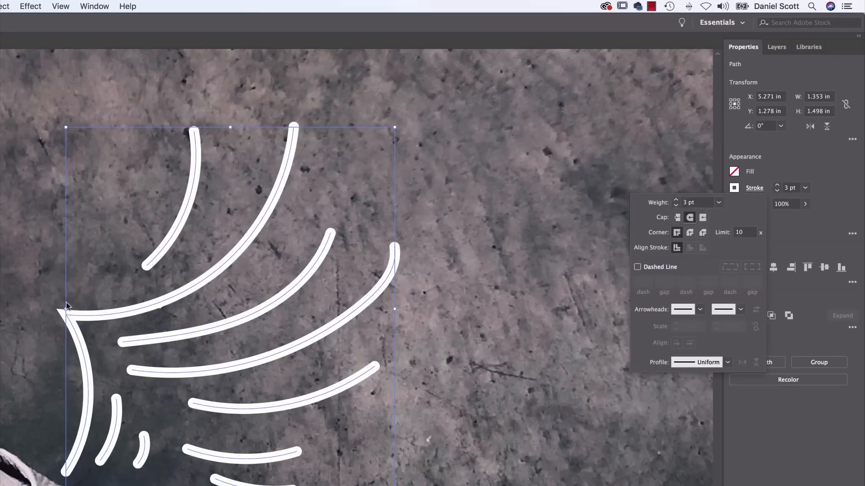
- Try the round and bevel corner joins on the wing strokes, and return to the miter join
click(688, 234)
key(super+plus)
drag(65, 317, 198, 317)
click(754, 188)
click(677, 232)
click(702, 233)
click(677, 233)
- Apply the double-bulge variable width profile to all the wing strokes
click(703, 362)
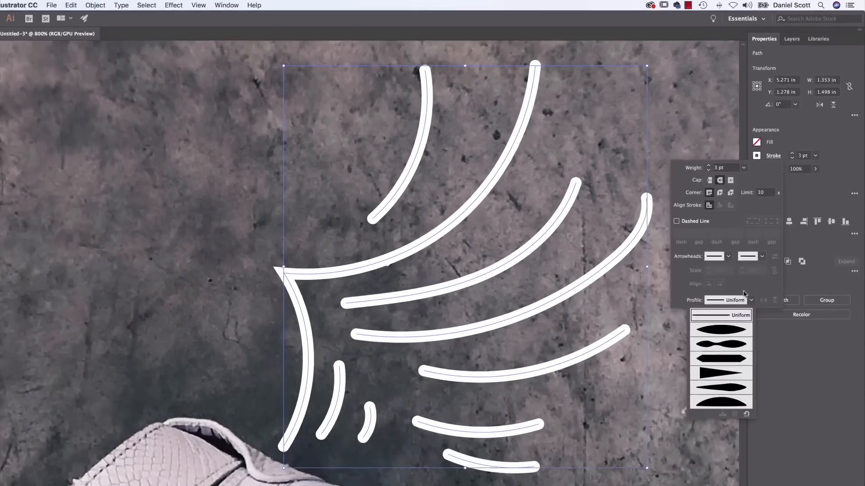
click(697, 378)
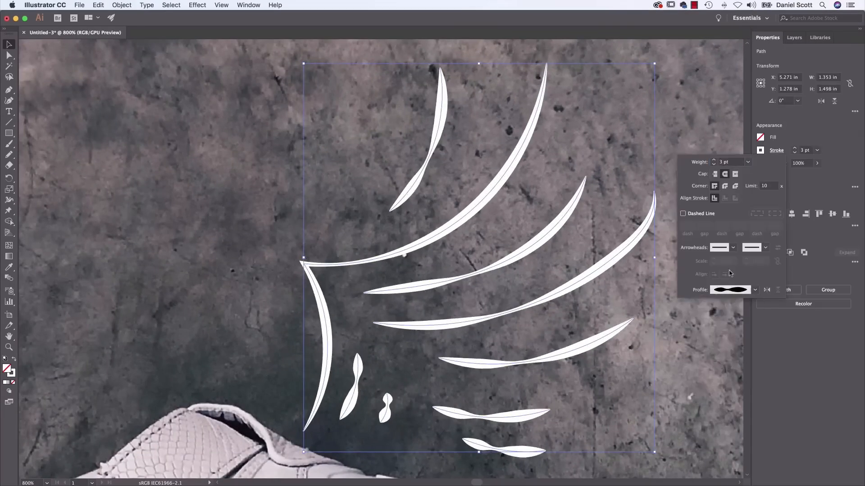
- Taper the wing strokes to a point at one end, then pencil and select six curved lines beside the left shoe
click(193, 268)
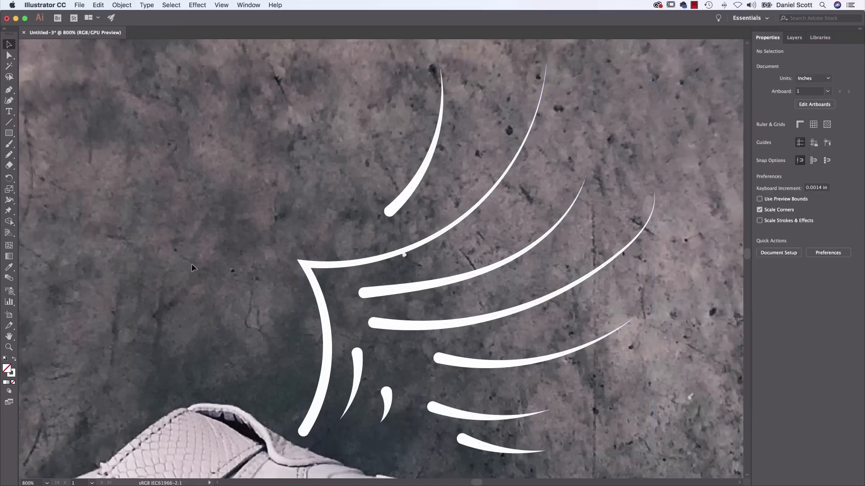
key(super+minus)
key(super+0)
key(n)
key(v)
drag(303, 199, 245, 379)
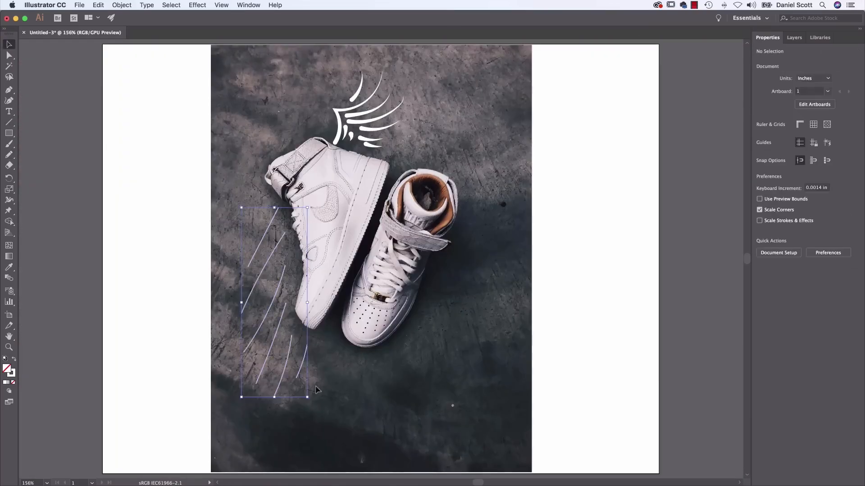
- Try the Arrow 1 arrowhead at the start of the six curved lines, and set the start arrowhead back to None
click(776, 150)
key(super+plus)
key(super+plus)
click(733, 248)
click(712, 280)
click(733, 248)
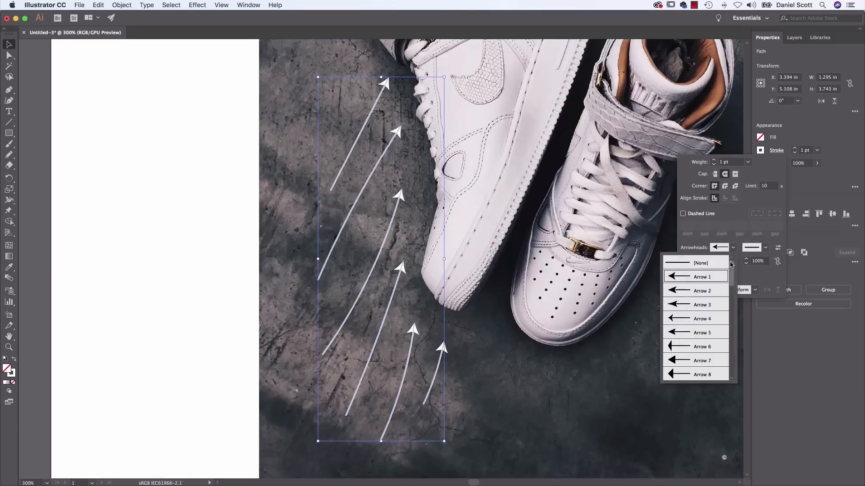
click(702, 263)
- Try different end arrowheads on the six curved lines and keep a solid notched arrow pointing away from the shoe
click(765, 248)
scroll(717, 361, down, 3)
click(727, 319)
click(765, 248)
scroll(719, 326, down, 15)
click(721, 347)
click(765, 247)
scroll(728, 304, down, 4)
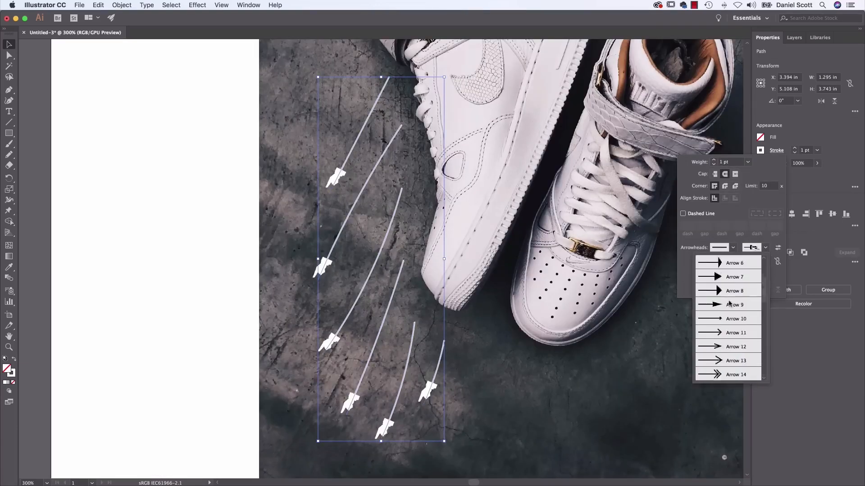
click(728, 305)
- Set the arrow lines' weight to 3 pt and scale their end arrowheads to 50%
click(793, 148)
click(794, 148)
click(776, 150)
click(746, 262)
click(746, 262)
drag(762, 261, 746, 260)
text(50)
key(Return)
click(485, 252)
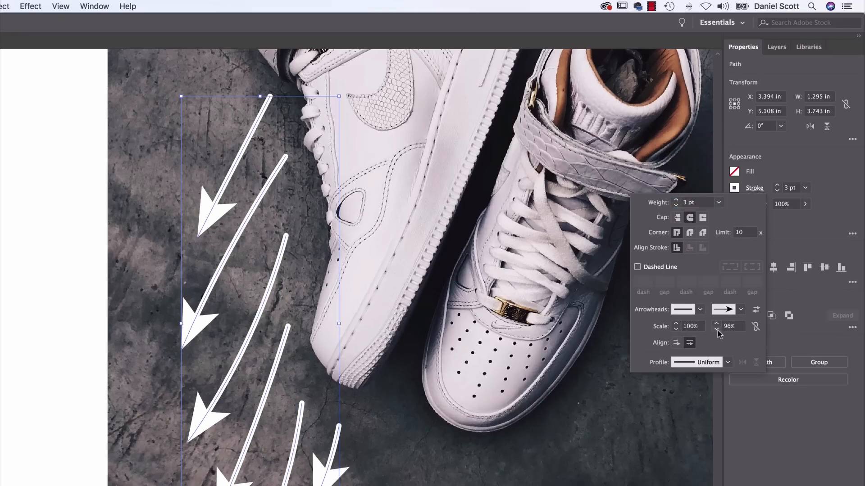
key(super+0)
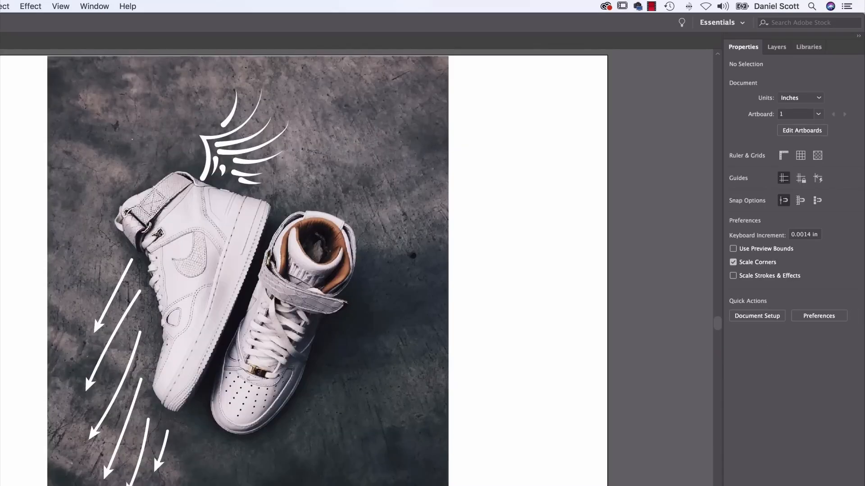
- Give a path beside the right shoe a dashed stroke with a 12 pt dash, 2 pt gap and 4 pt dash
drag(299, 166, 332, 431)
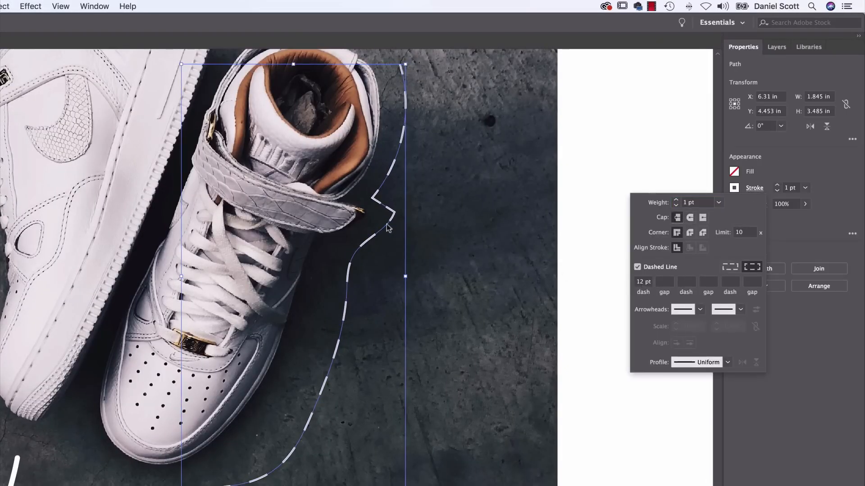
text(2)
key(Tab)
text(4)
key(Tab)
text(2)
key(Tab)
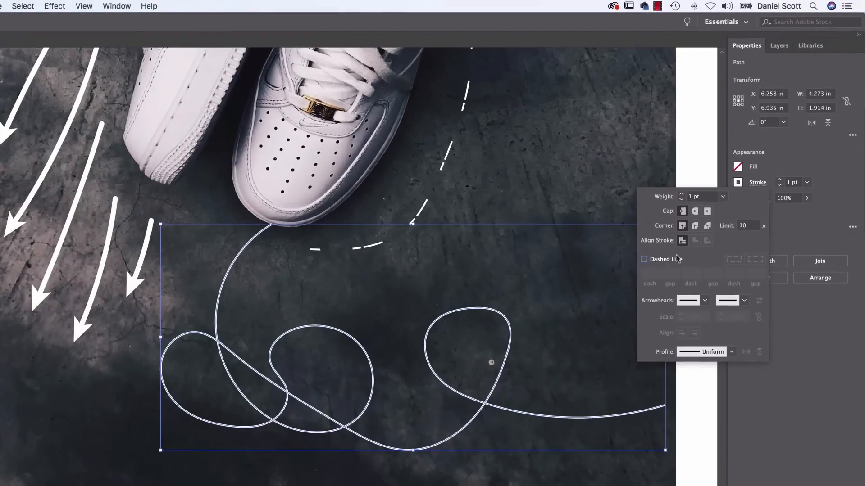
- Turn the looping path below the shoes into a dotted stroke with 0 pt dashes and 6 pt gaps
click(684, 213)
click(688, 224)
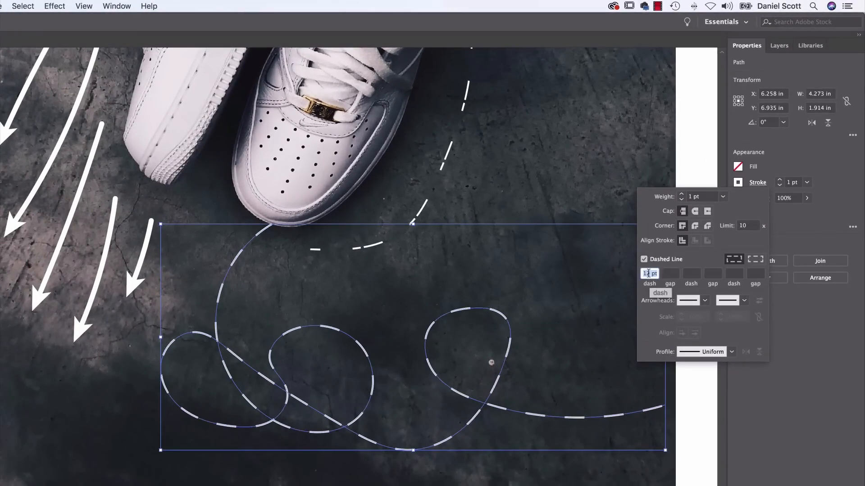
text(0)
key(Tab)
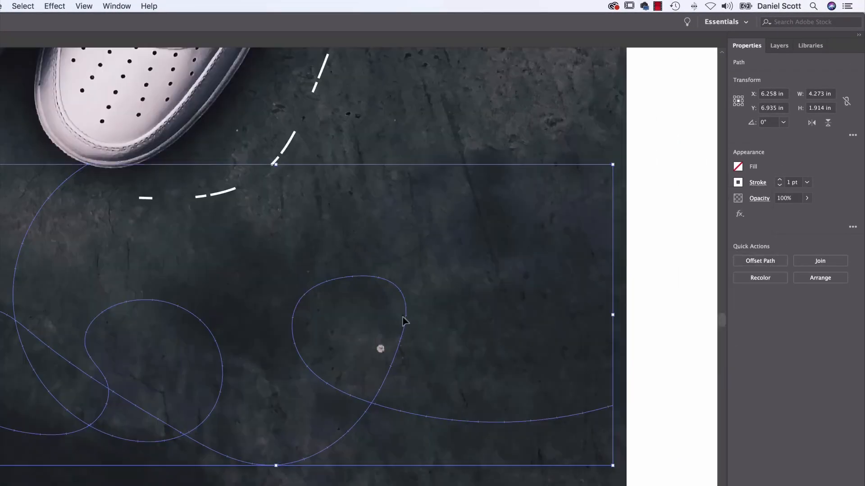
click(757, 182)
click(670, 274)
text(6)
key(Tab)
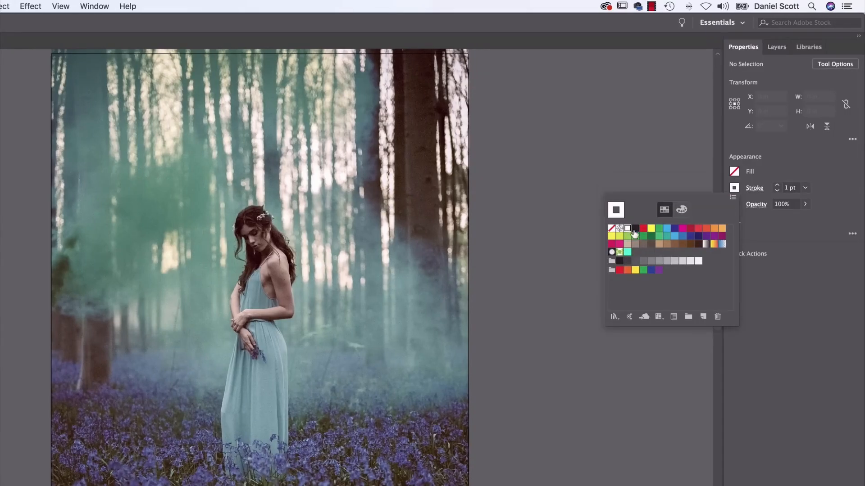
- Pencil a white wing behind the woman's back, select all its strokes and load the Grunge brushes vector pack library
drag(305, 234, 380, 229)
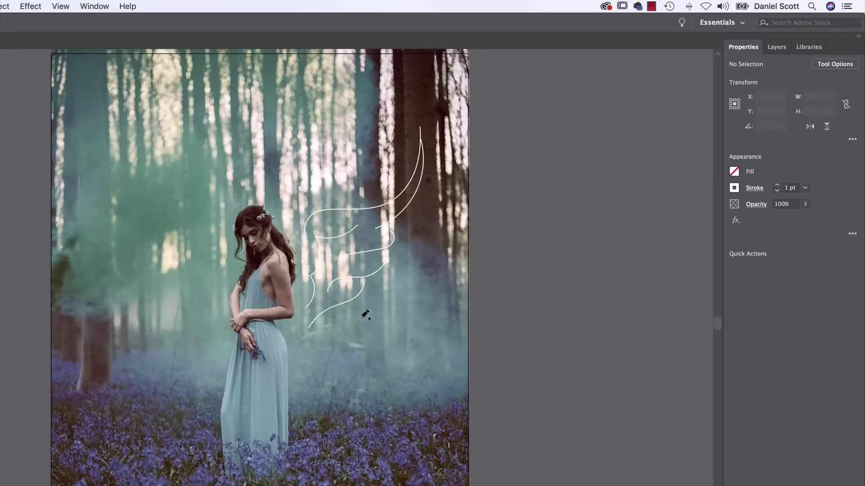
key(super+a)
click(94, 6)
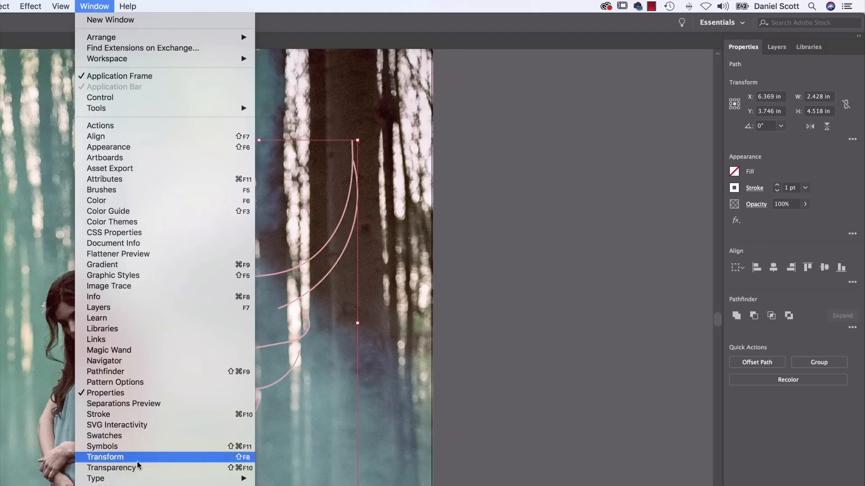
mouse_move(133, 384)
mouse_move(294, 438)
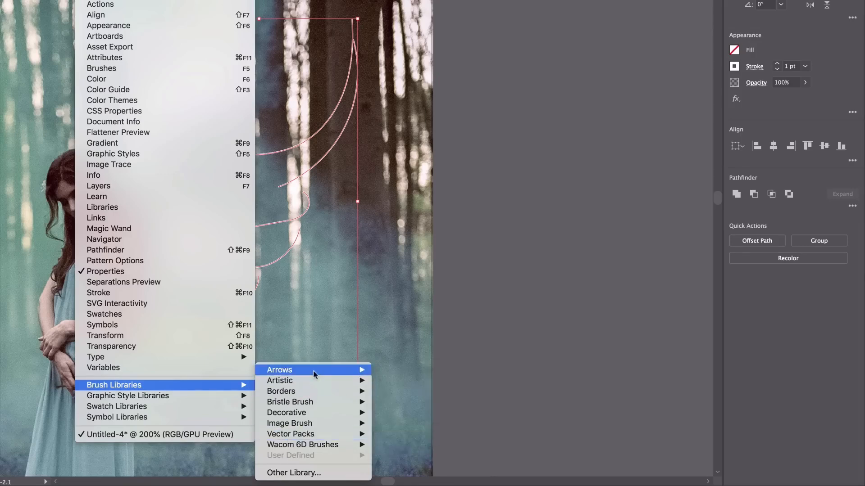
click(434, 434)
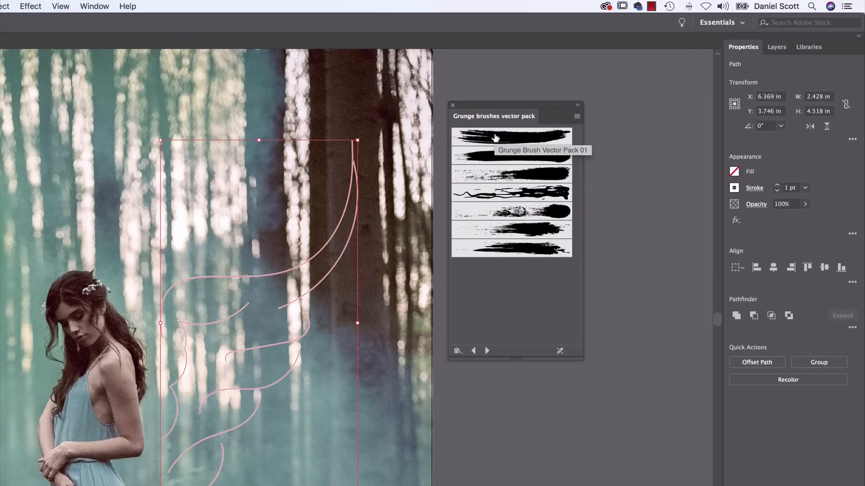
- Apply Grunge Brush Vector Pack 01 to the wing strokes and set their weight to 0.15 pt
click(495, 137)
click(369, 442)
click(280, 403)
click(805, 189)
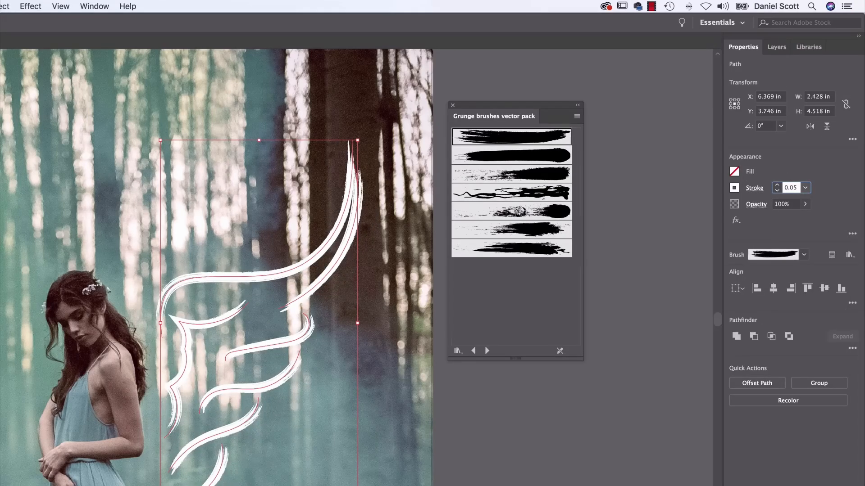
key(Return)
double_click(790, 187)
text(0.15)
key(Return)
- Try the other grunge brushes on the wing strokes, and keep the third brush in the library
click(512, 175)
click(512, 230)
click(512, 249)
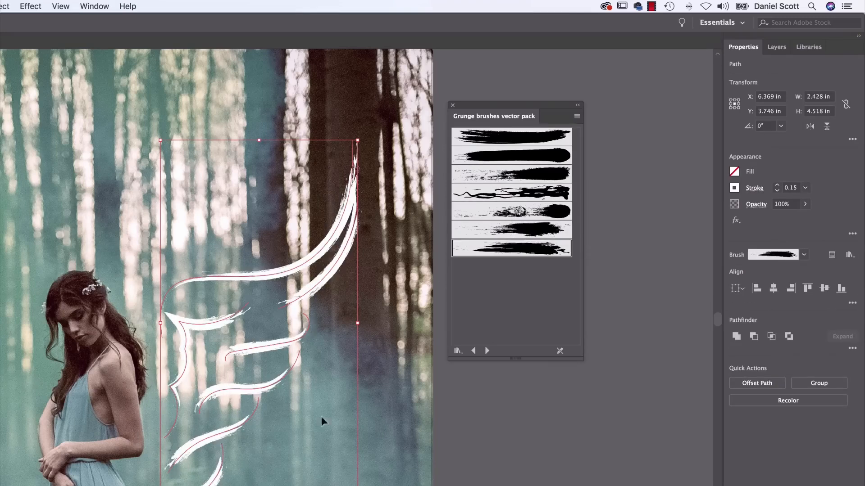
click(530, 193)
click(530, 155)
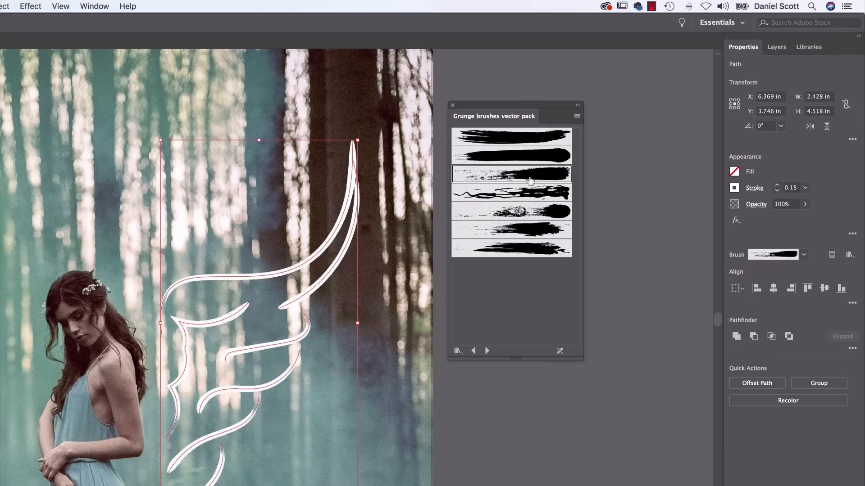
click(531, 171)
click(369, 408)
- Pencil a jagged wing on the woman's other side and give it the third grunge brush at 0.05 pt
click(9, 154)
mouse_move(194, 239)
mouse_down()
mouse_move(277, 213)
mouse_move(248, 331)
mouse_up()
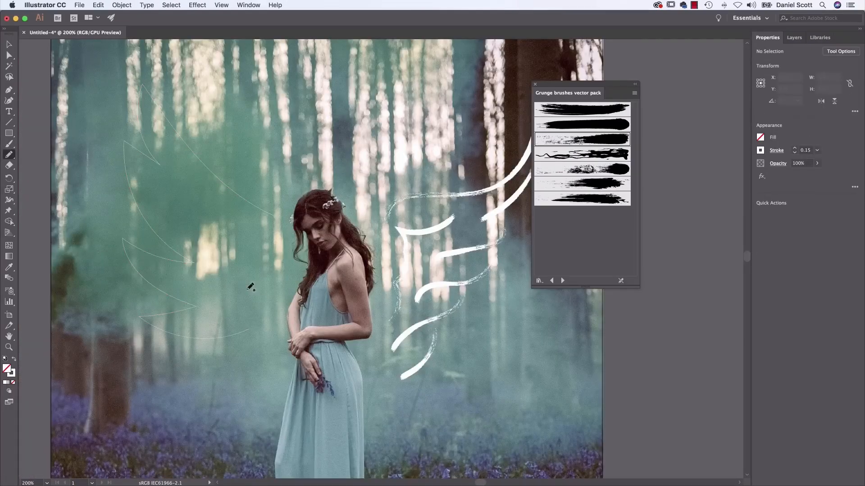
key(v)
click(581, 139)
drag(811, 150, 771, 147)
text(0.05)
key(Return)
click(325, 160)
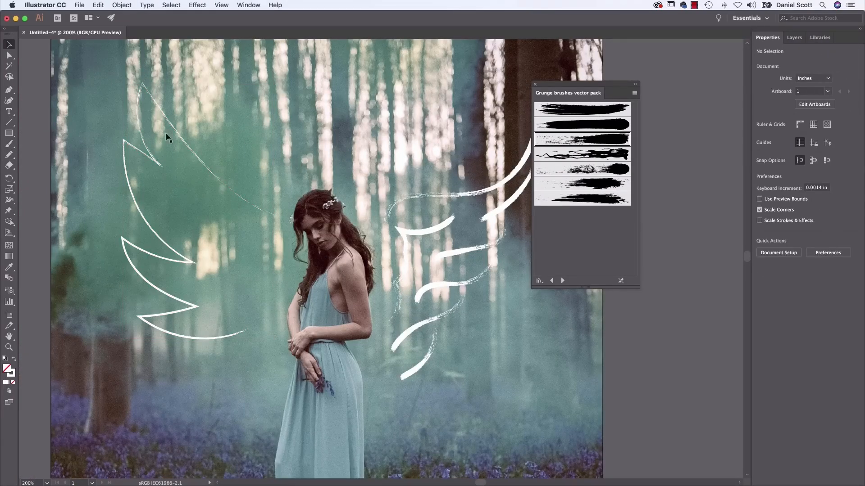
- Delete the jagged wing in front of the woman
scroll(508, 152, right, 2)
click(379, 291)
click(213, 139)
click(88, 239)
key(Delete)
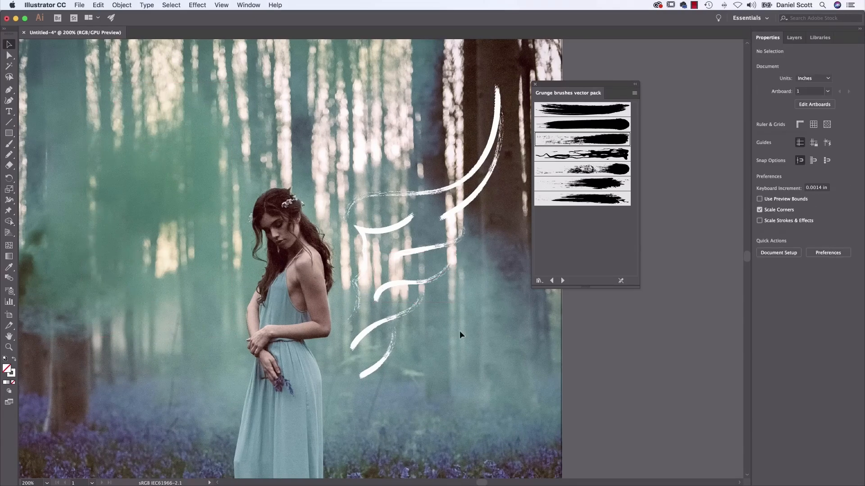
drag(88, 240, 169, 326)
- Pencil a halo loop about 1.26 in wide and 0.83 in high above the woman's head, and select it
click(9, 155)
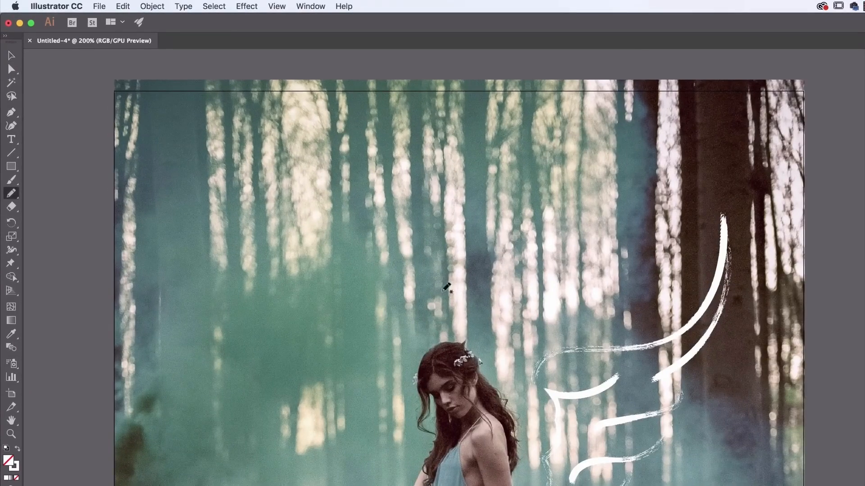
drag(488, 317, 456, 285)
key(v)
click(456, 285)
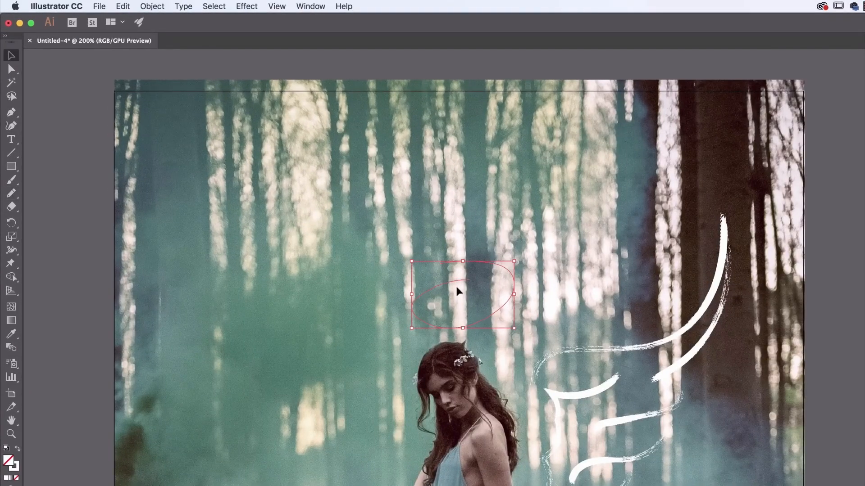
- Load the Artistic_Ink brush library and apply its broad grey wash brush to the halo
click(310, 6)
mouse_move(405, 386)
mouse_move(522, 434)
mouse_move(542, 382)
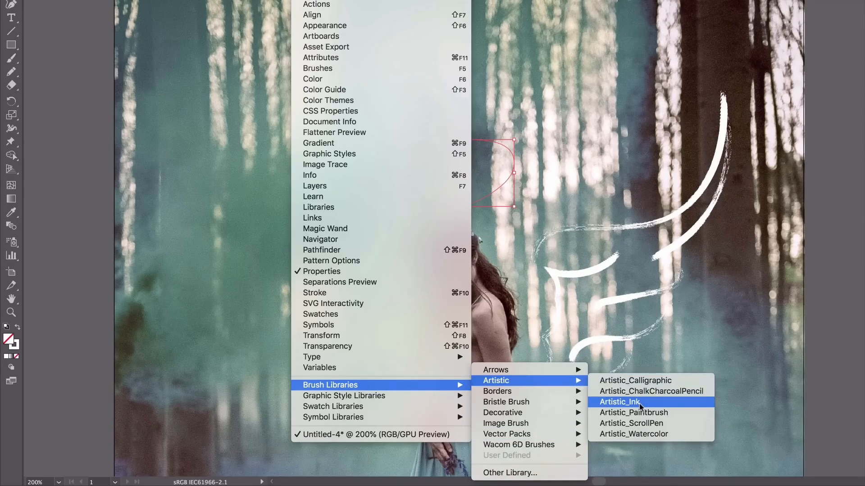
click(621, 402)
drag(594, 407, 600, 426)
click(513, 267)
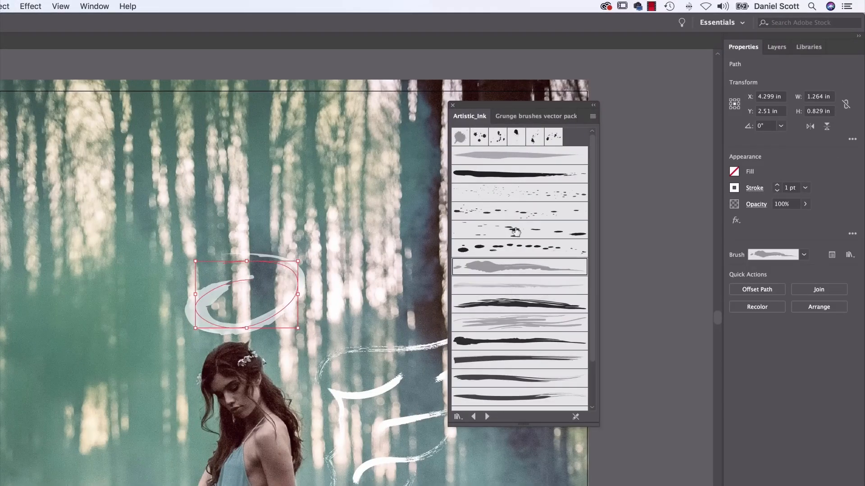
- Pencil another loop over the halo with the same grey wash brush and stretch it to about 1.8 in wide
click(360, 243)
key(n)
drag(277, 265, 239, 274)
key(v)
click(370, 258)
click(588, 213)
drag(345, 253, 323, 250)
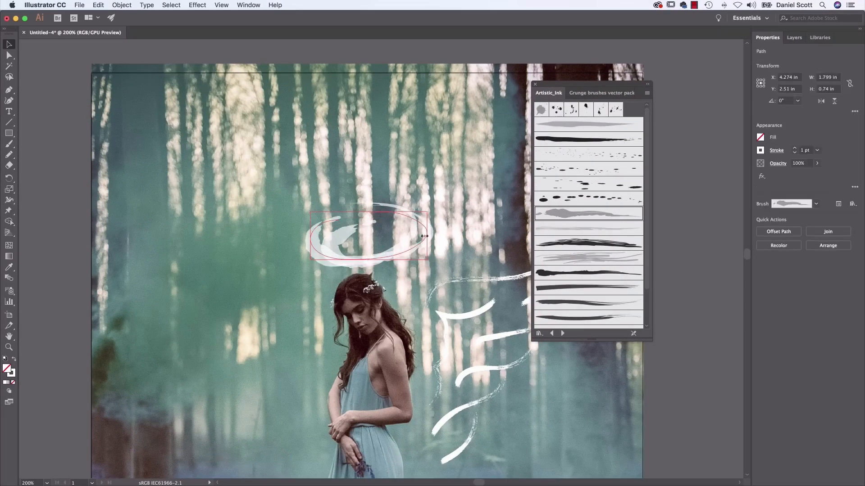
click(318, 276)
- Pencil a crown about 1.8 in wide and 1.45 in high in the empty area beside the halo
key(super+equal)
key(super+equal)
key(super+equal)
key(super+minus)
key(super+minus)
key(n)
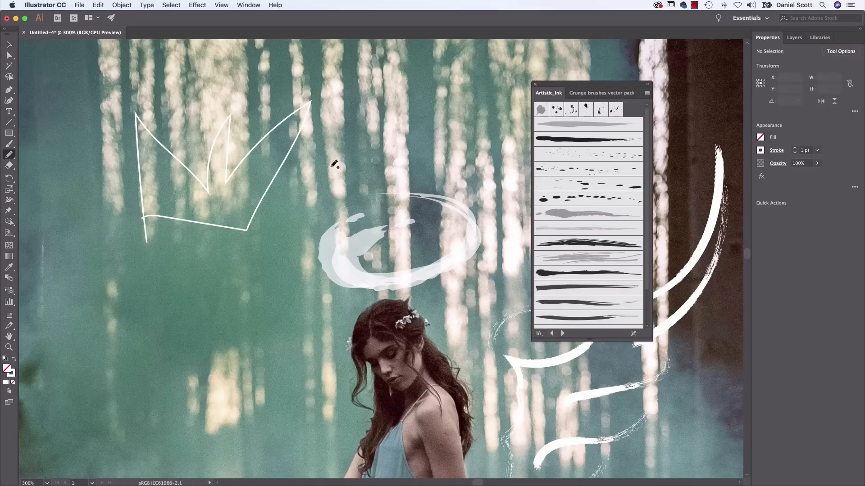
- Try ink splatter brushes including Ink Bomb on the crown, and delete the crown
key(v)
click(286, 155)
click(571, 109)
click(586, 110)
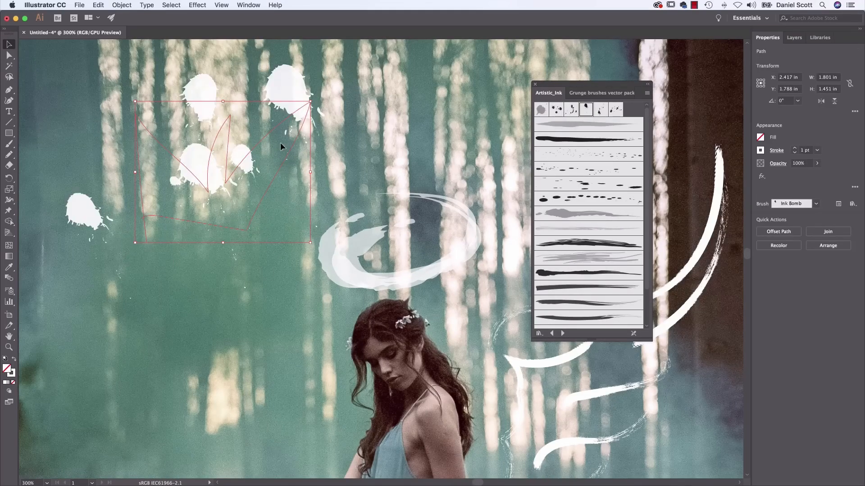
key(Delete)
- Place the Ink Bomb and the multi-splat ink brush as artwork beside the halo, and ungroup the multi-splat artwork
drag(585, 111, 214, 164)
drag(557, 109, 247, 199)
drag(288, 202, 276, 260)
click(122, 4)
click(130, 47)
click(121, 5)
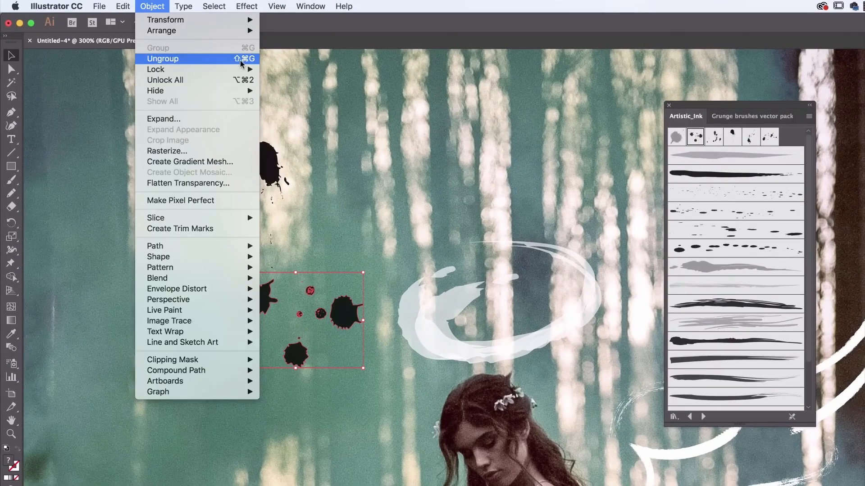
click(130, 47)
- Delete unwanted pieces of the ungrouped splatter, and move its large splat nearest the halo upward, rotated to 315°
drag(288, 249, 327, 183)
key(Delete)
click(260, 298)
key(Delete)
drag(260, 298, 348, 270)
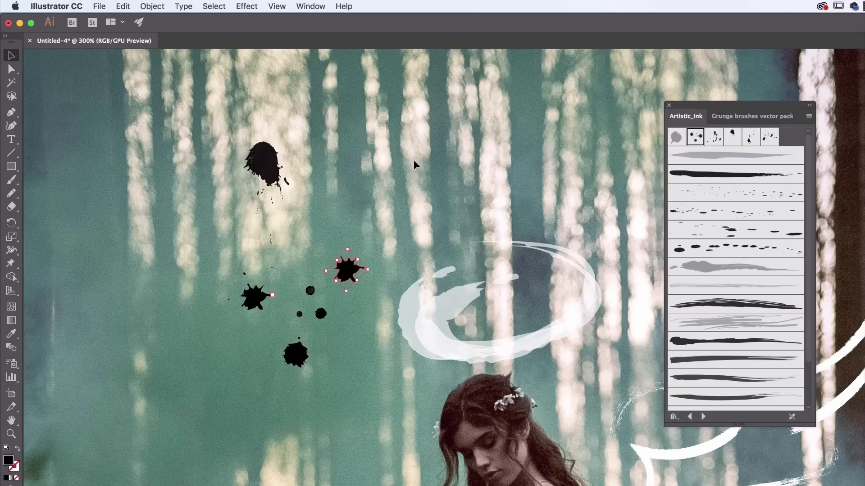
drag(578, 406, 490, 266)
- Switch to Finder to preview the Brushes 02 photo, and return to Illustrator to compare the grunge and Artistic_Ink brush libraries
key(super+Tab)
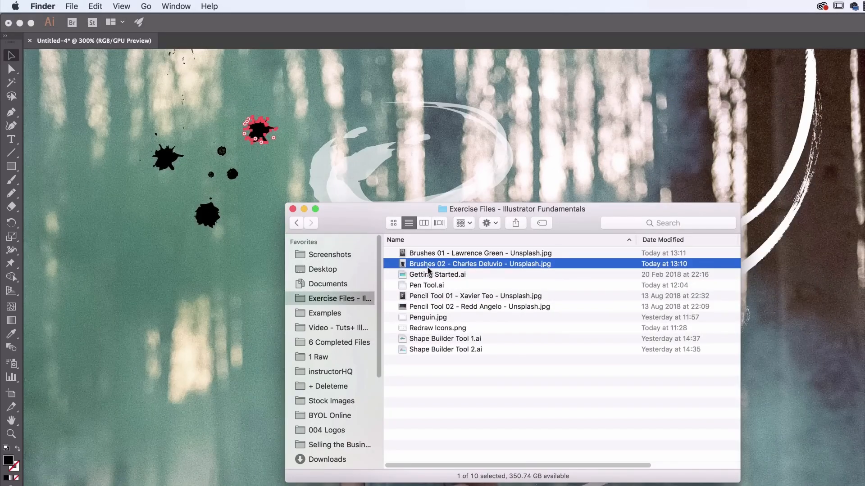
click(430, 265)
key(space)
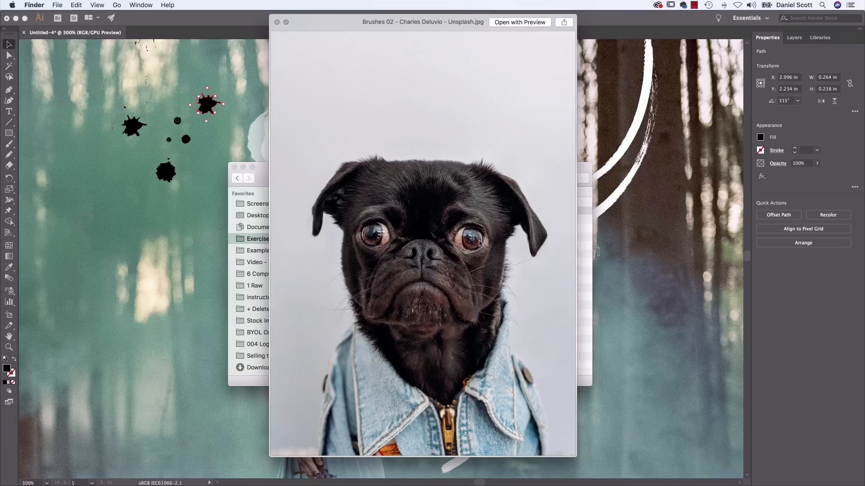
click(649, 196)
click(599, 93)
click(544, 96)
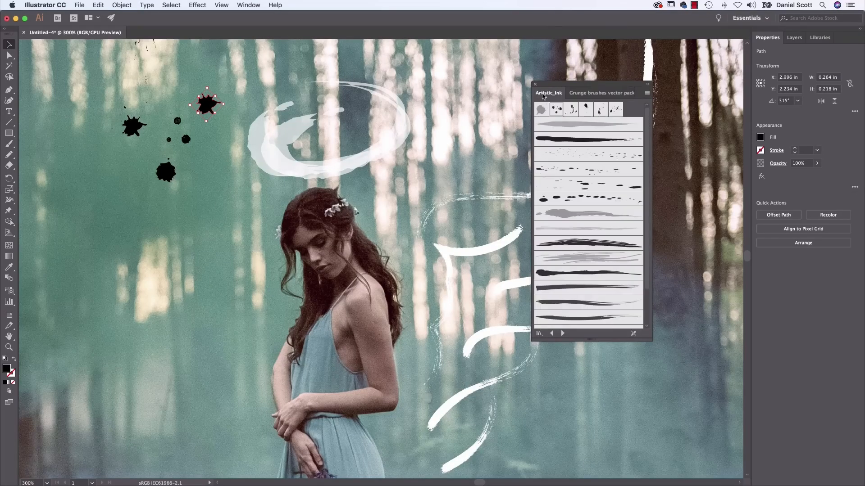